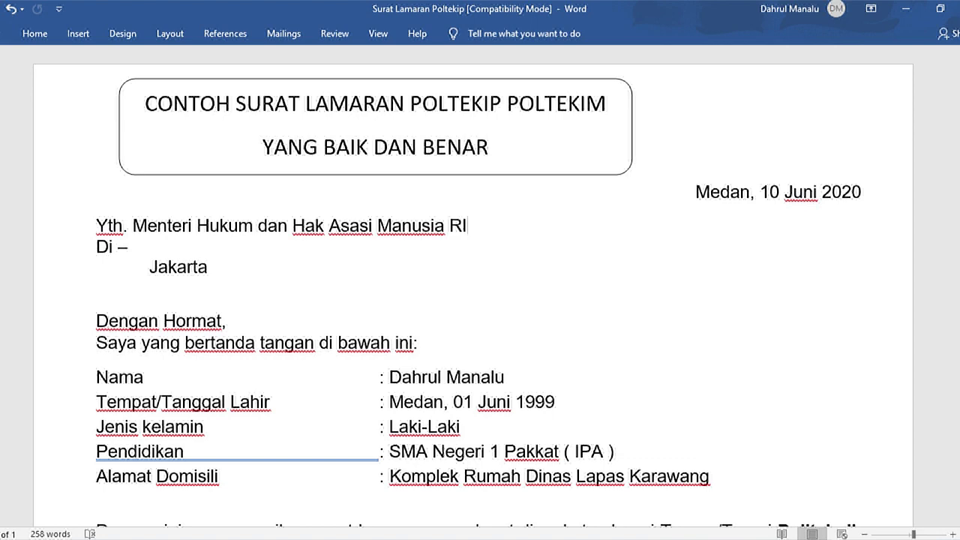
Step: Scroll through the application letter, then focus the blank Surat Pernyataan form
scroll(474, 288, down, 1)
scroll(480, 285, down, 3)
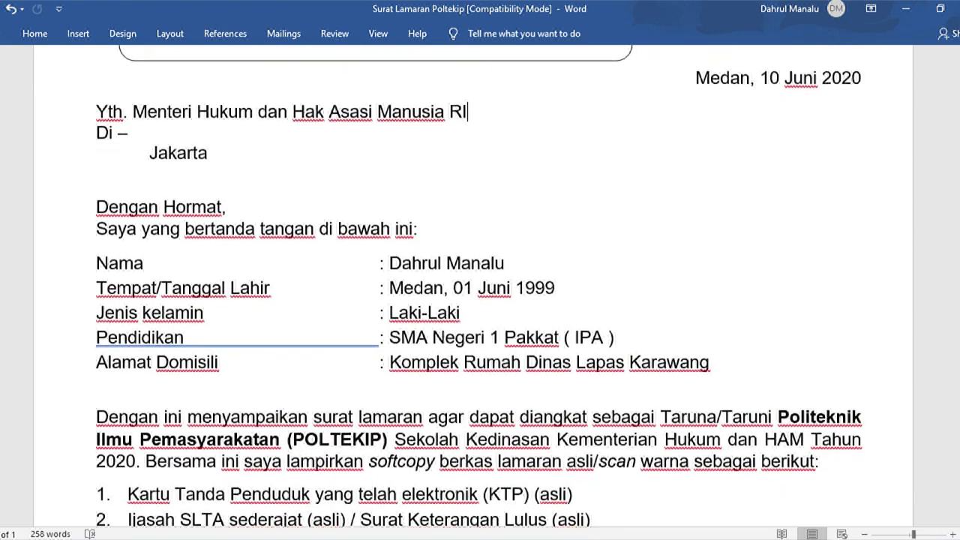
scroll(479, 285, down, 4)
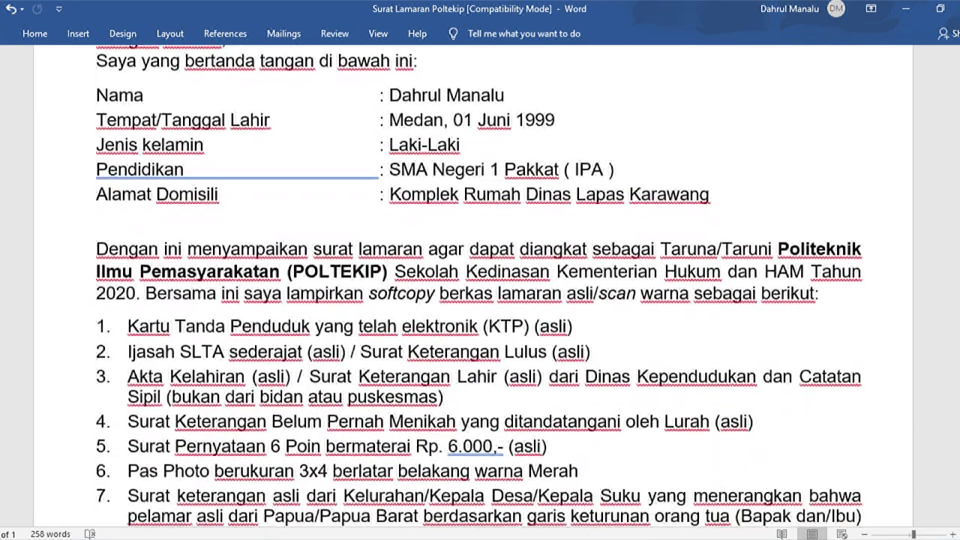
scroll(480, 285, down, 5)
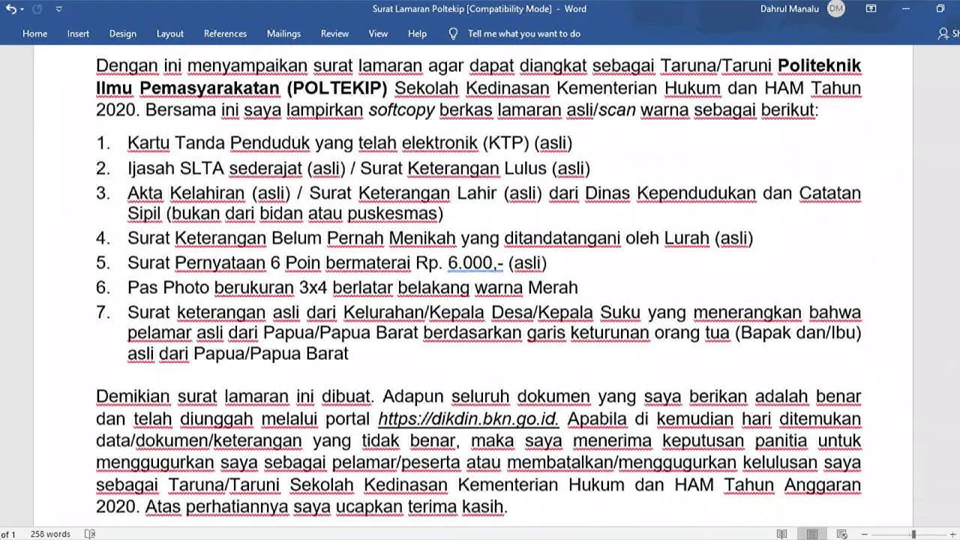
scroll(480, 285, down, 3)
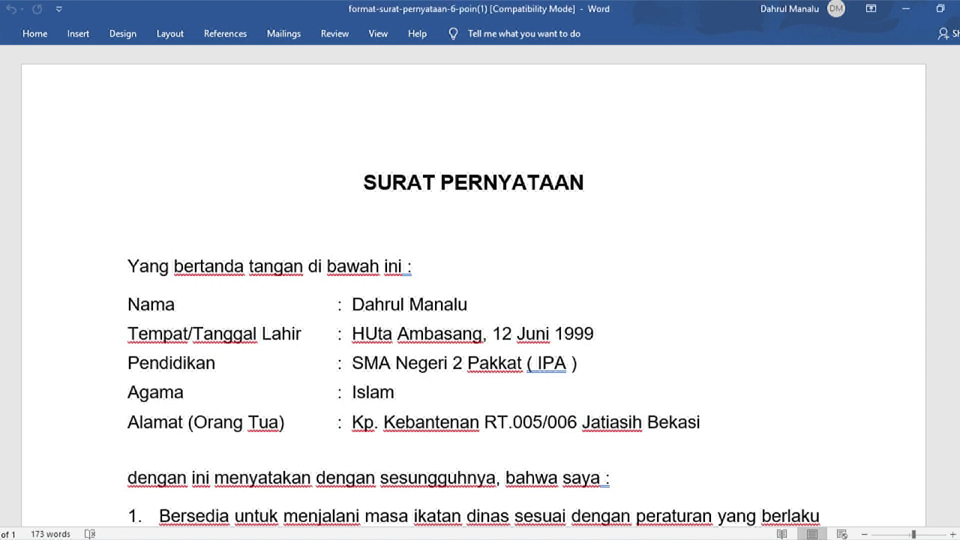
scroll(479, 285, down, 5)
scroll(479, 285, down, 5)
scroll(479, 285, down, 1)
scroll(479, 285, up, 3)
scroll(480, 285, up, 3)
scroll(480, 285, up, 4)
scroll(479, 285, up, 2)
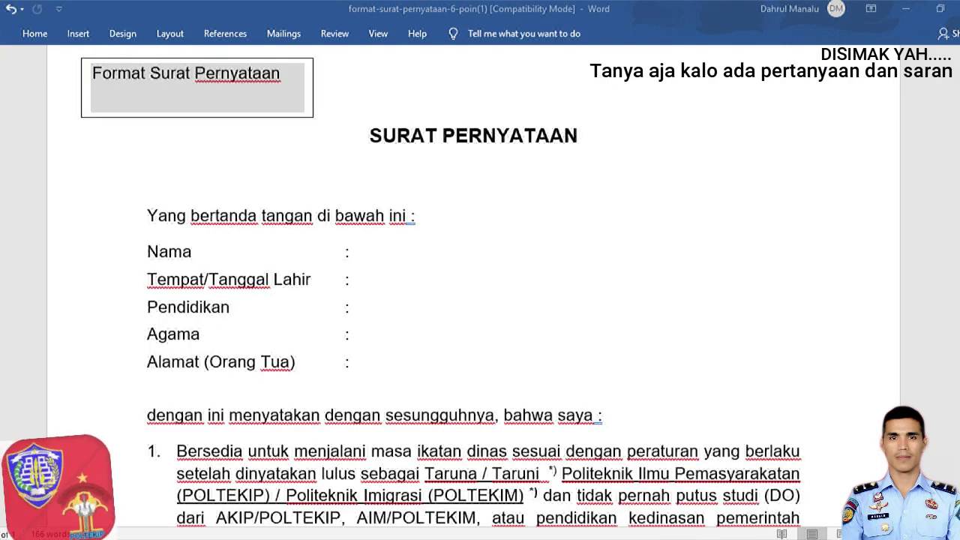
click(355, 363)
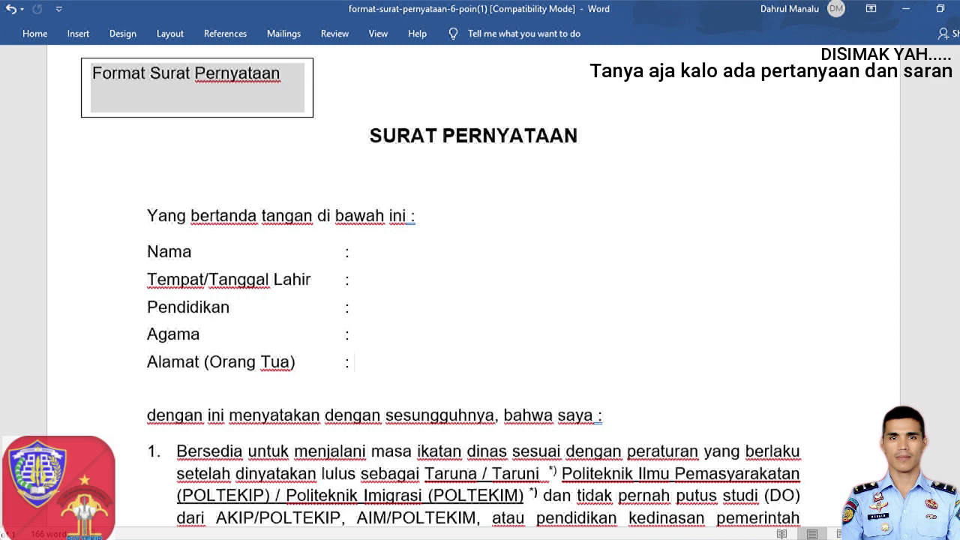
click(352, 416)
scroll(473, 300, up, 1)
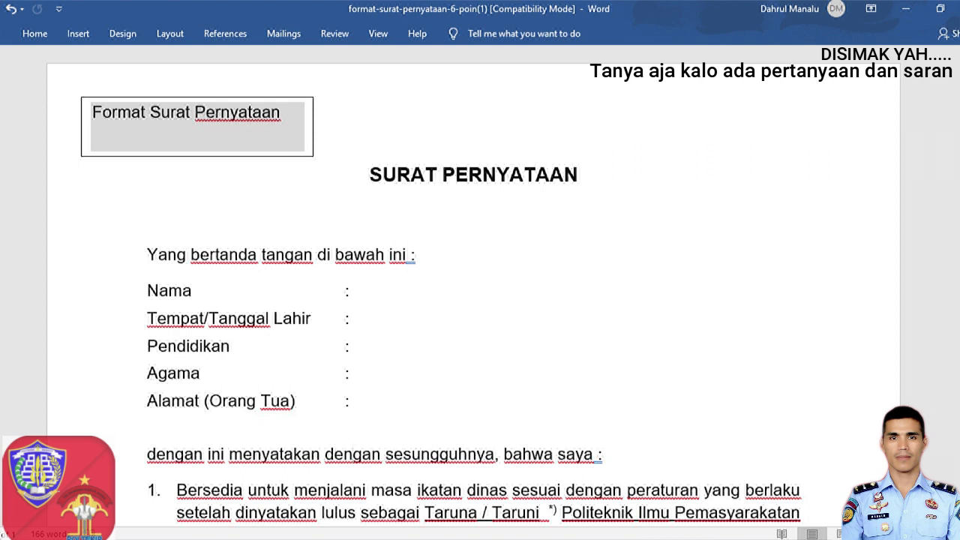
click(354, 319)
click(198, 126)
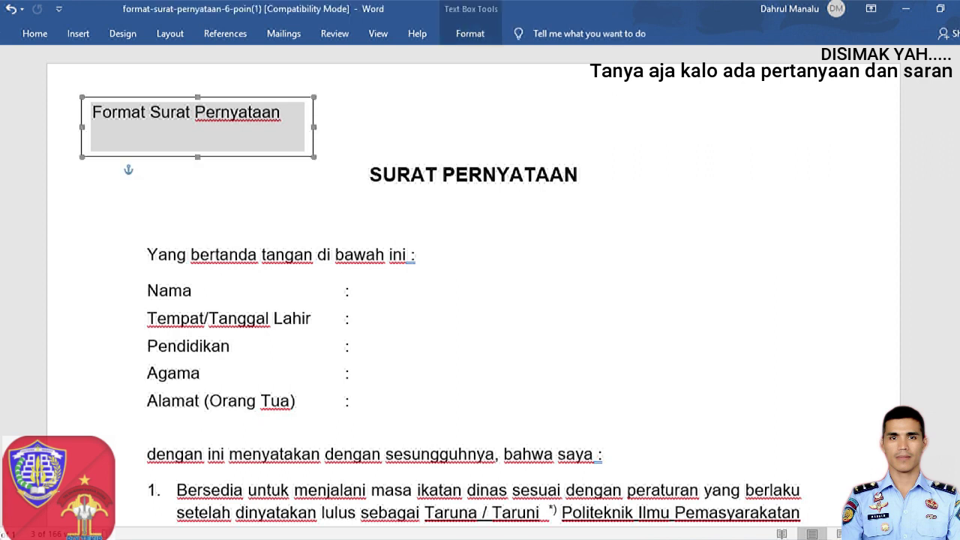
click(415, 255)
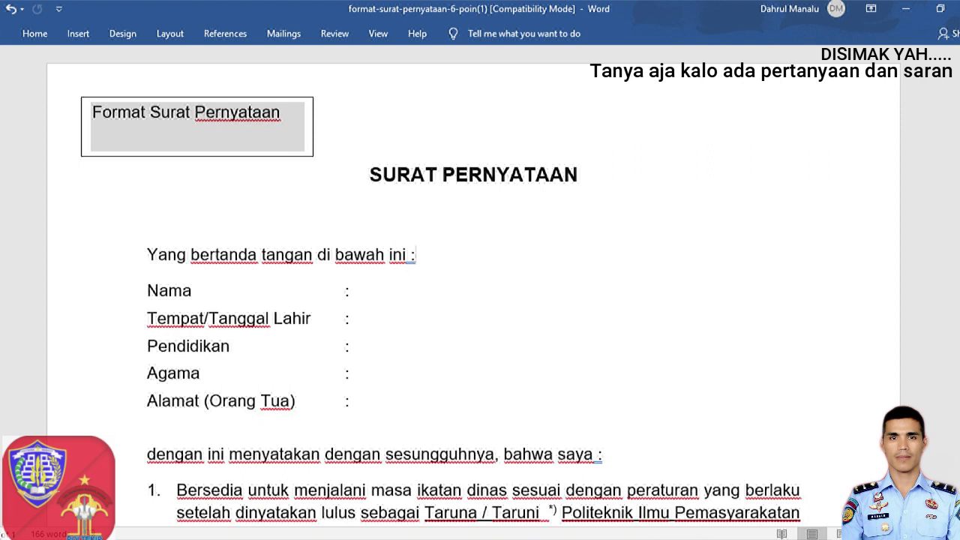
scroll(474, 289, down, 2)
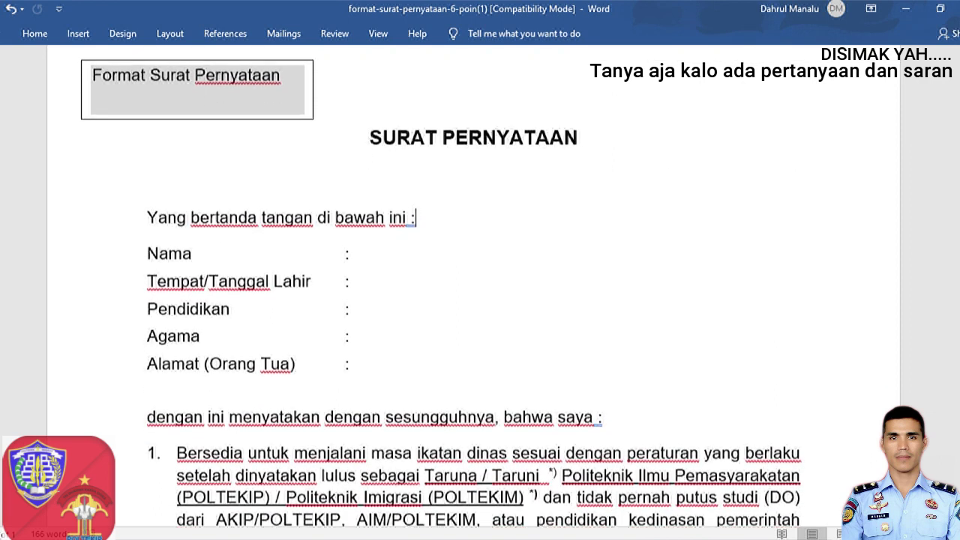
scroll(474, 288, down, 1)
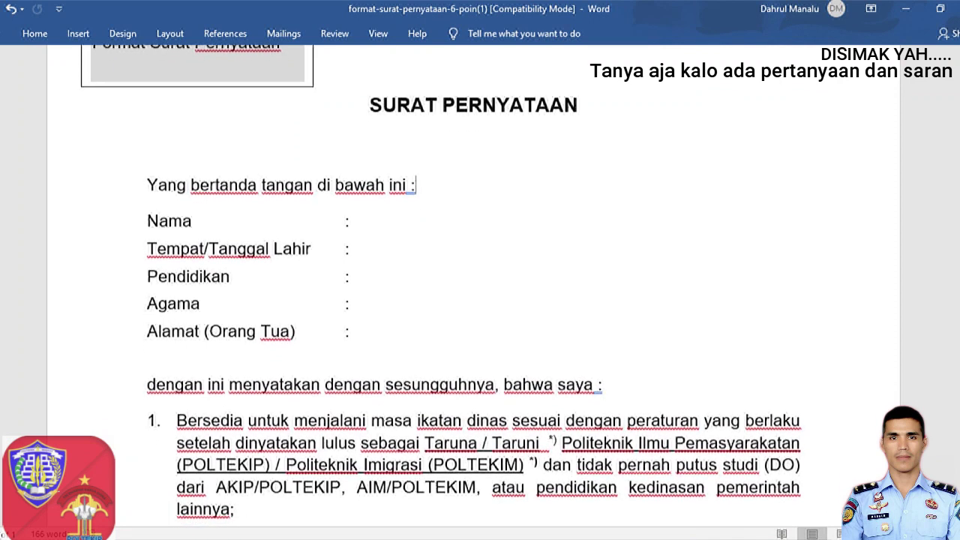
click(358, 221)
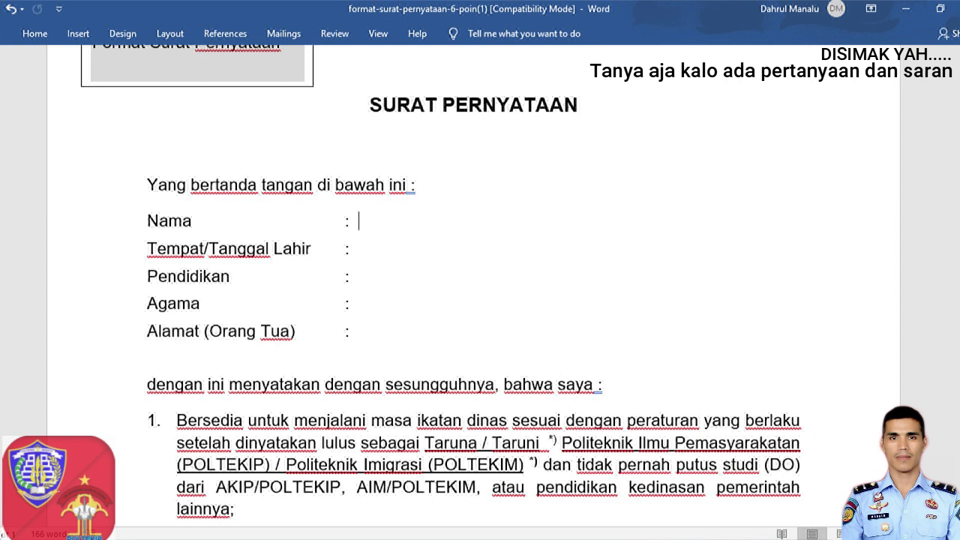
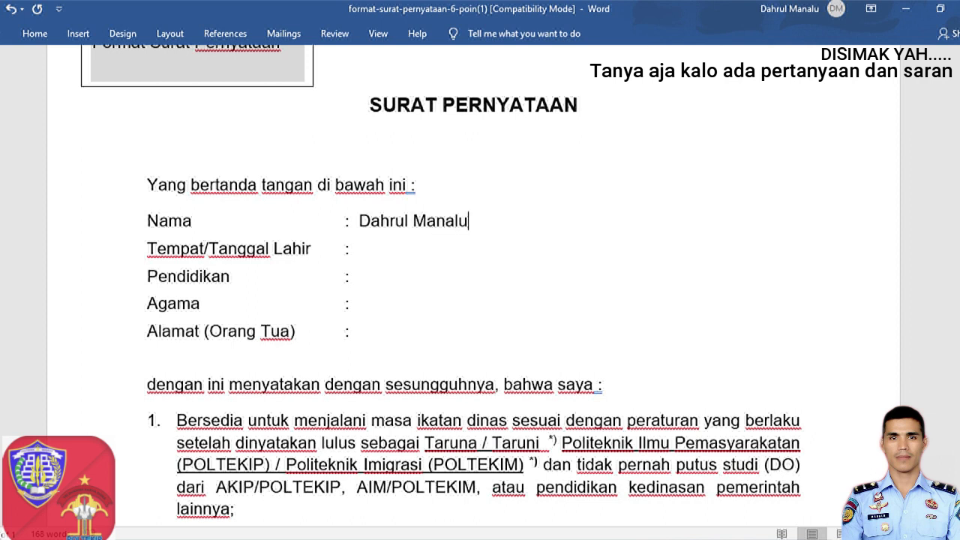
Step: Enter the applicant's full name, then the birthplace and birth date on the Tempat/Tanggal Lahir line
click(354, 249)
text(Medan,)
key(BackSpace)
key(BackSpace)
key(BackSpace)
key(BackSpace)
key(BackSpace)
key(BackSpace)
text(HUta )
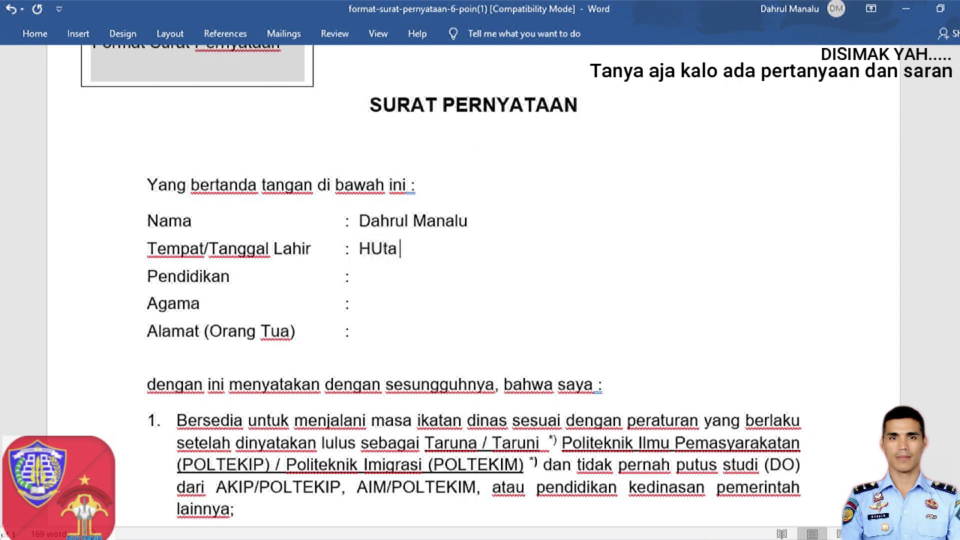
text(Aa)
key(BackSpace)
text(mbasarng, )
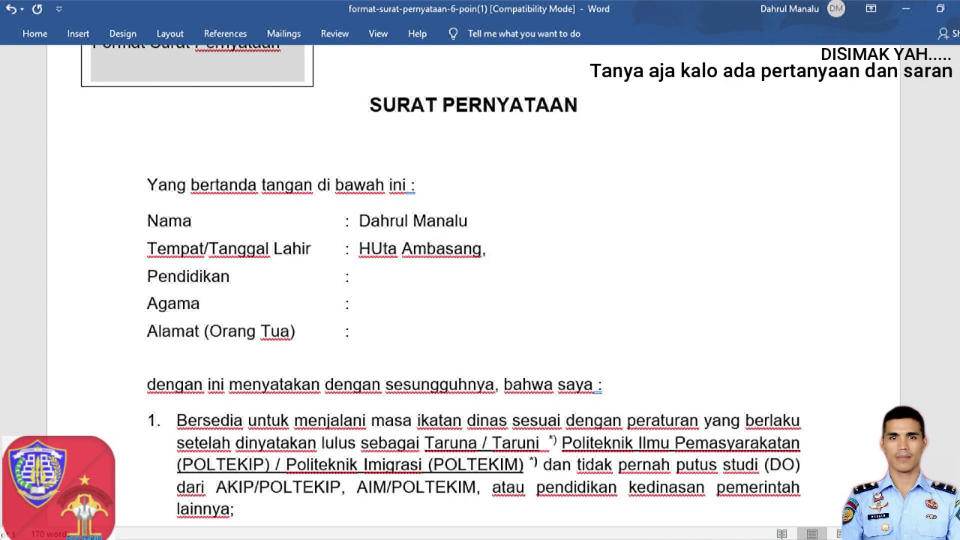
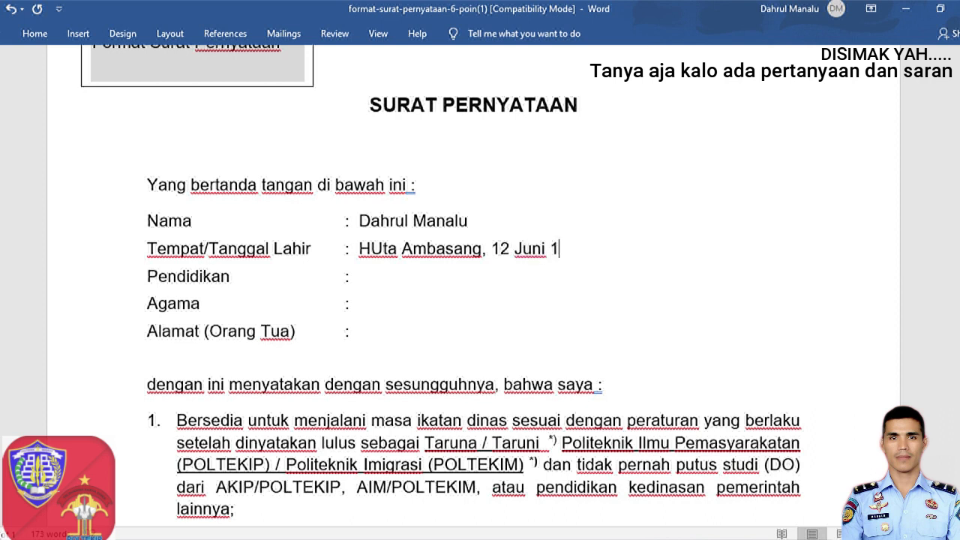
click(354, 277)
Step: Type 'SMA Negeri 2 Pakkat ( IPA )' for Pendidikan and 'Islam' for Agama
text(SMA)
text( N)
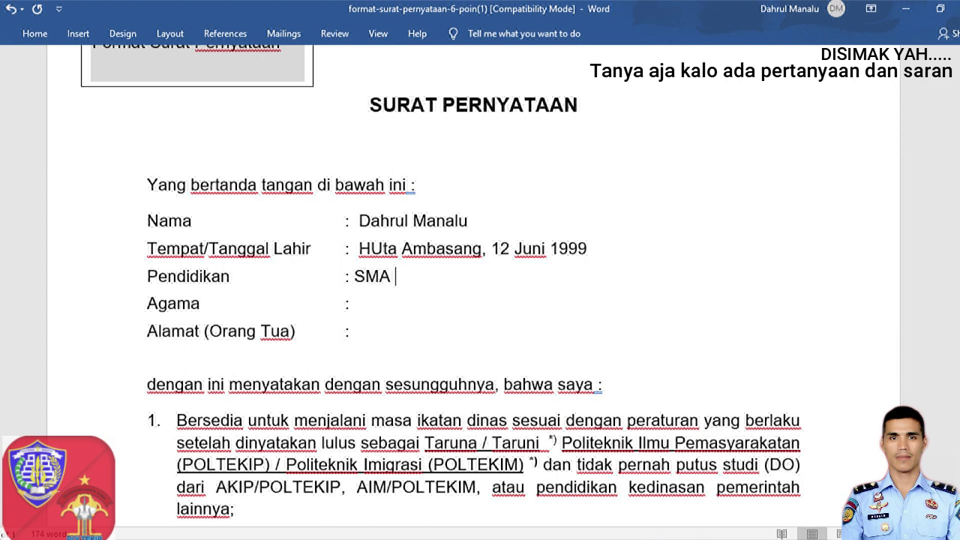
text(egeri 2)
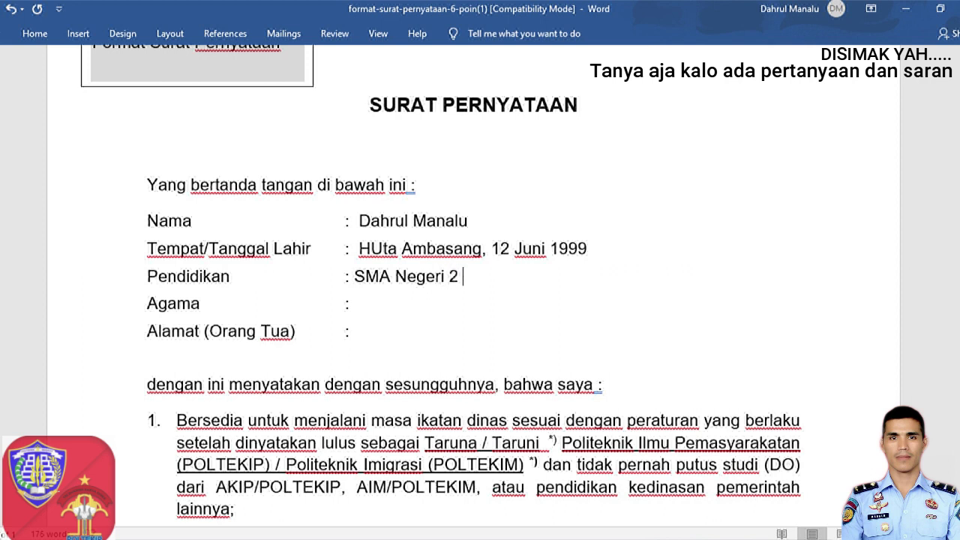
text( Pakkat )
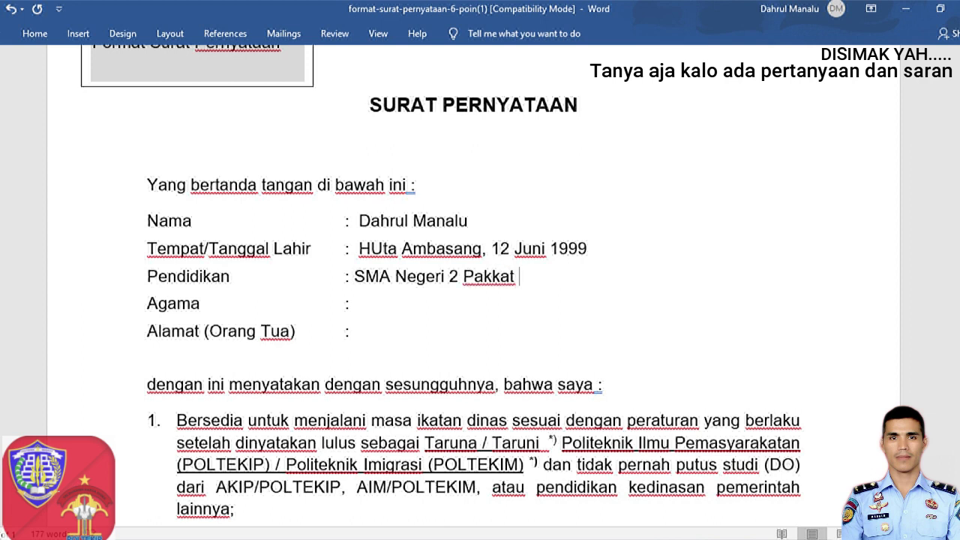
text(( IPA ))
click(355, 304)
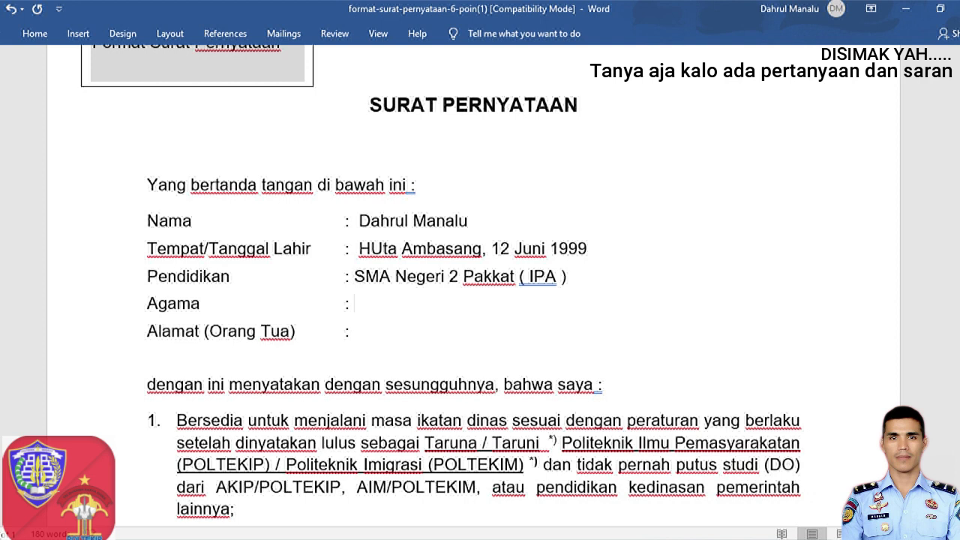
text(Islah)
key(BackSpace)
text(m)
Step: Add a leading space before the SMA and Islam entries to align them
click(354, 331)
click(354, 277)
click(354, 304)
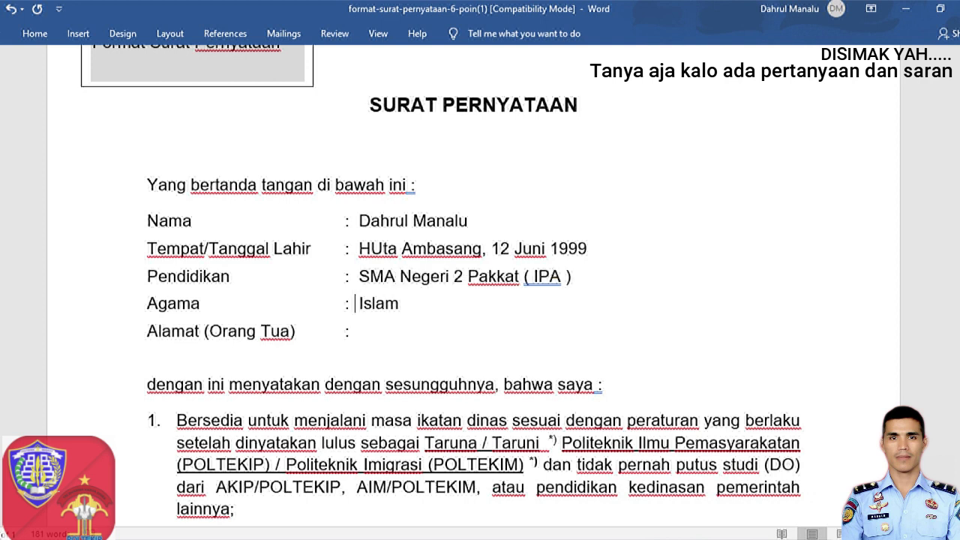
Step: Enter the parents' street address on the Alamat (Orang Tua) line
click(354, 330)
text(Pa)
key(BackSpace)
key(BackSpace)
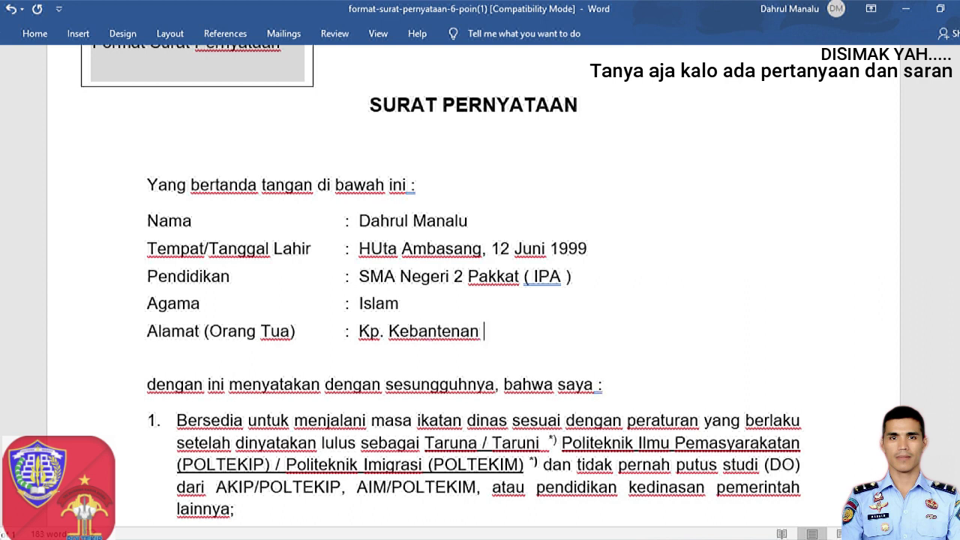
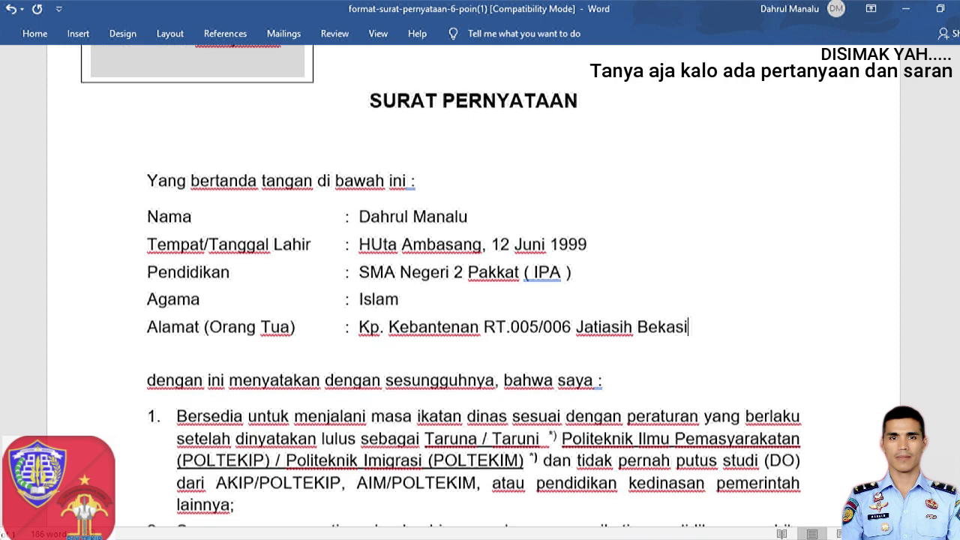
scroll(480, 285, down, 2)
scroll(480, 285, down, 2)
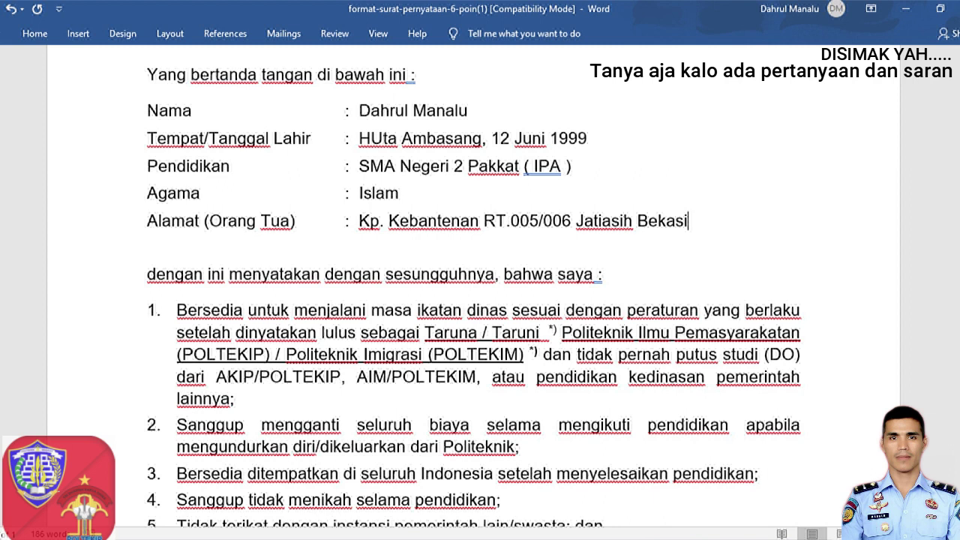
key(Return)
key(BackSpace)
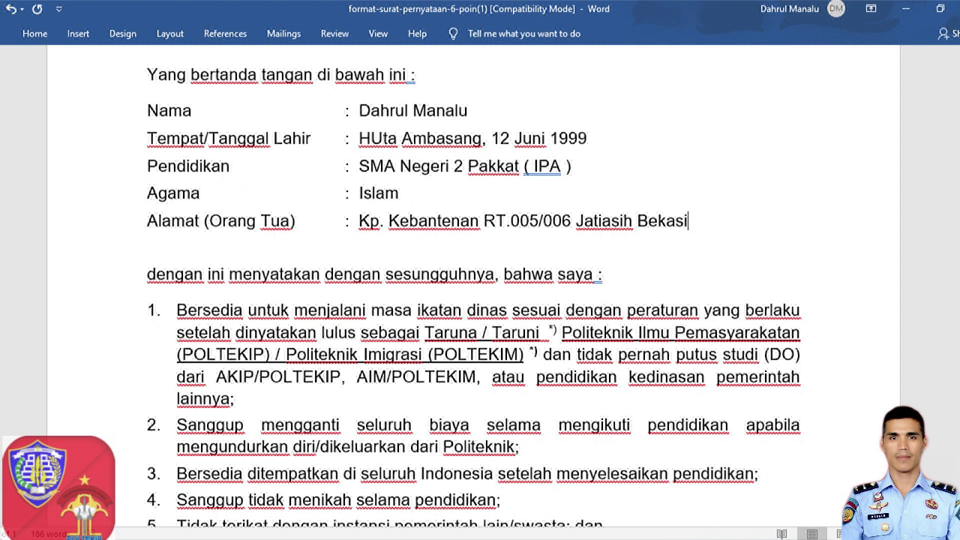
scroll(473, 300, down, 1)
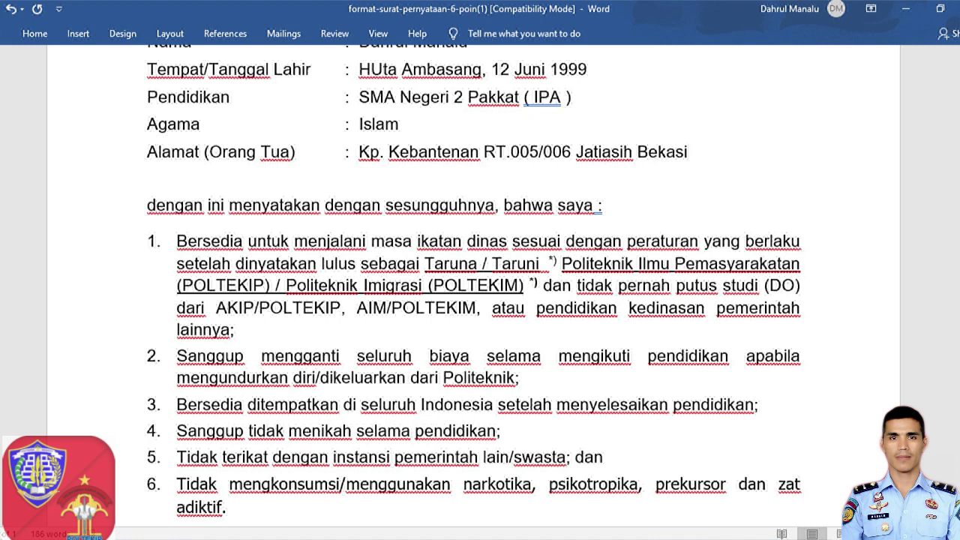
drag(177, 241, 333, 501)
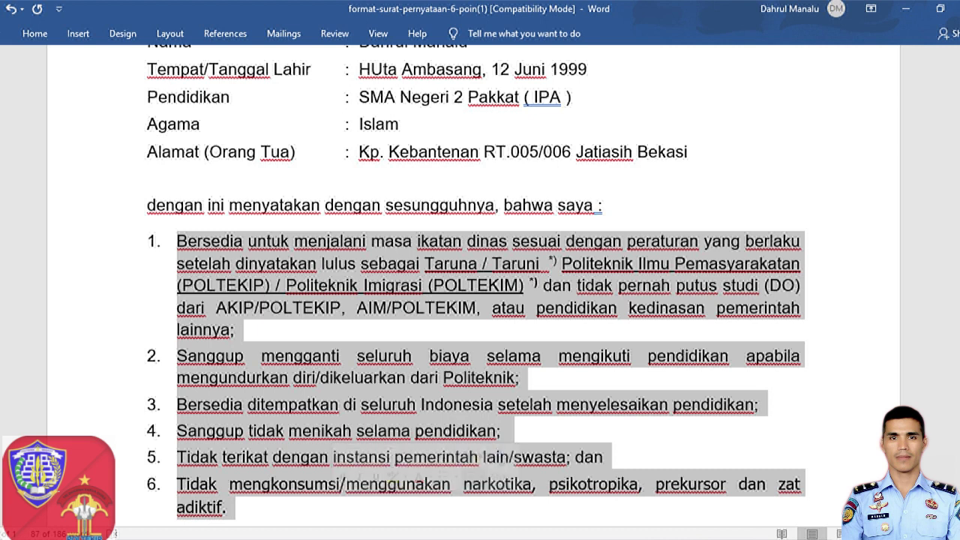
key(Left)
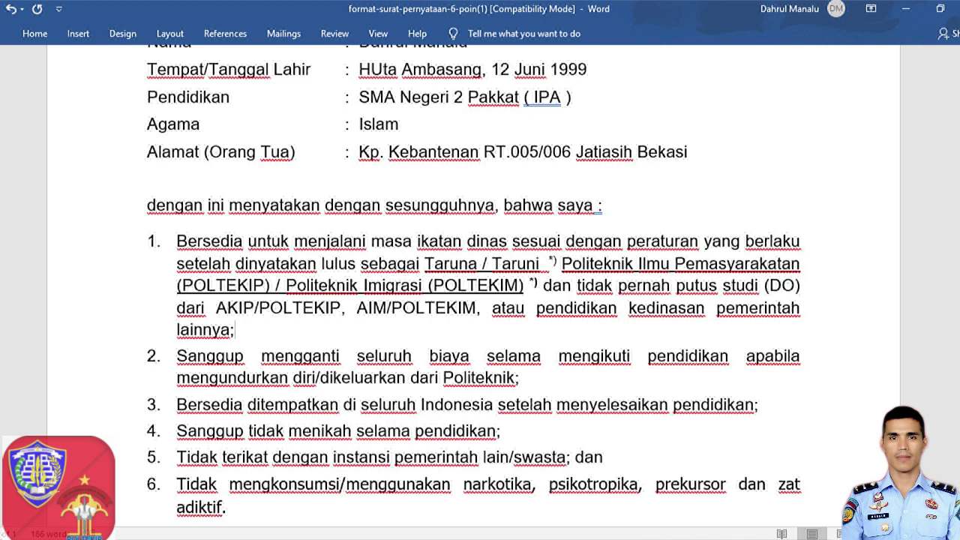
scroll(475, 281, down, 1)
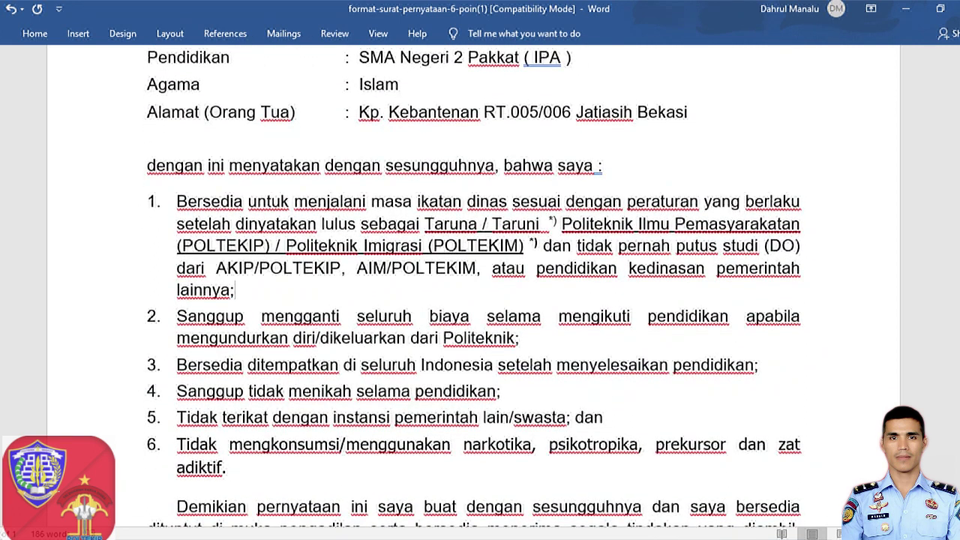
key(shift+Home)
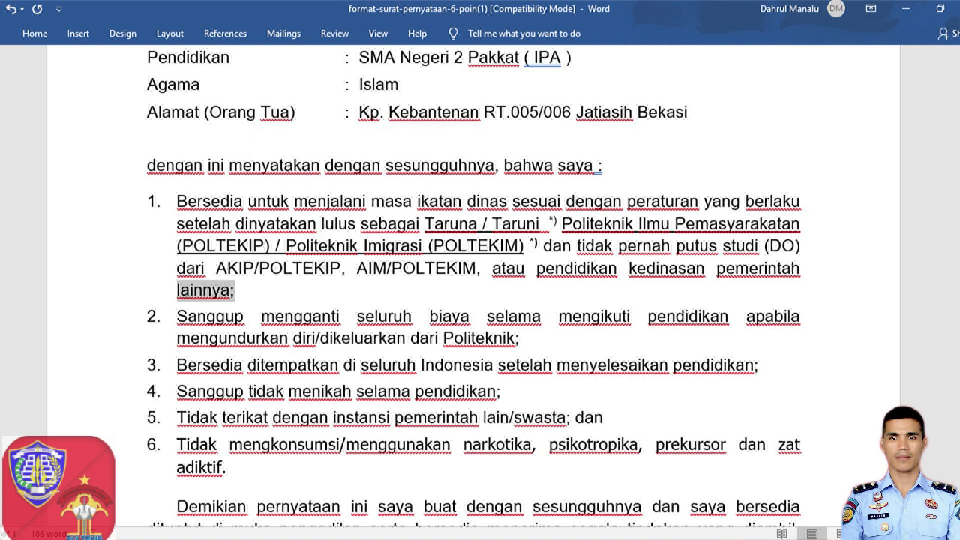
key(shift+Up)
key(shift+Up)
key(shift+Up)
key(shift+Up)
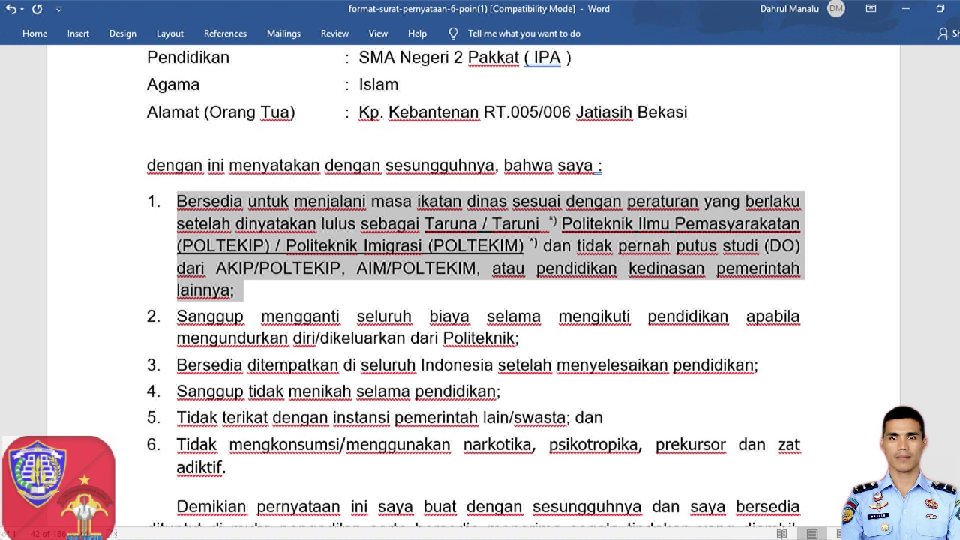
click(237, 291)
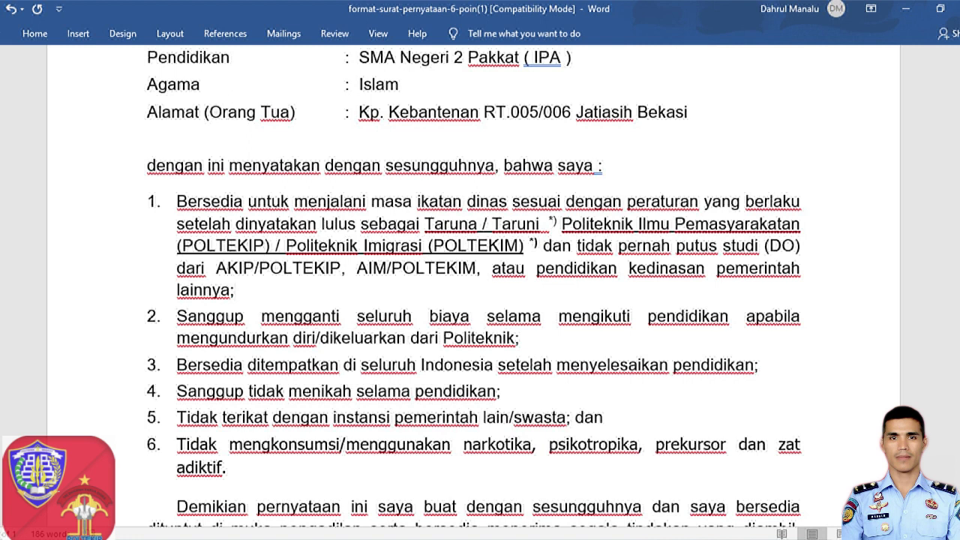
key(shift+Home)
key(shift+Up)
key(shift+Up)
key(shift+Up)
key(shift+Up)
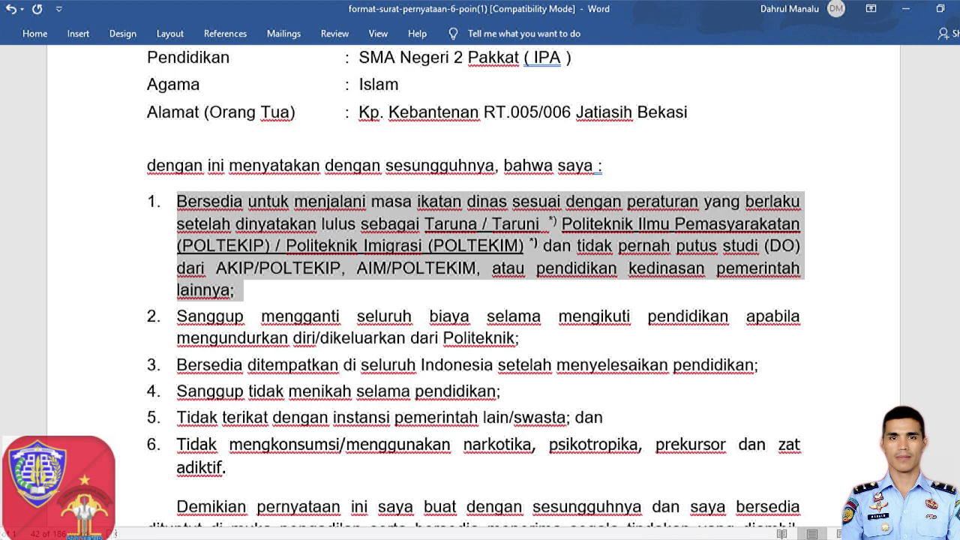
click(805, 316)
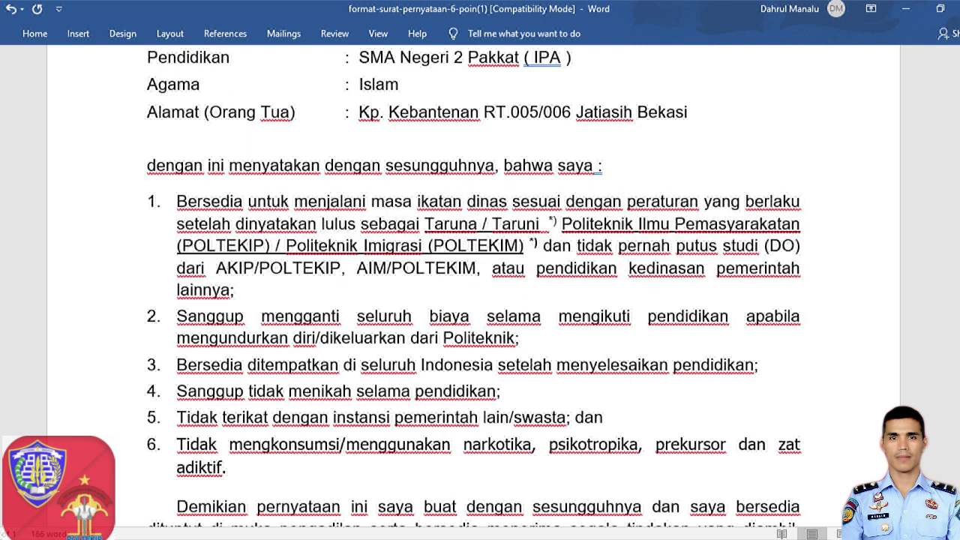
click(235, 290)
Step: Delete the 'Taruni *)' option so item 1 reads only 'Taruna'
click(556, 222)
key(BackSpace)
key(BackSpace)
key(BackSpace)
key(BackSpace)
key(BackSpace)
key(BackSpace)
key(BackSpace)
key(BackSpace)
key(BackSpace)
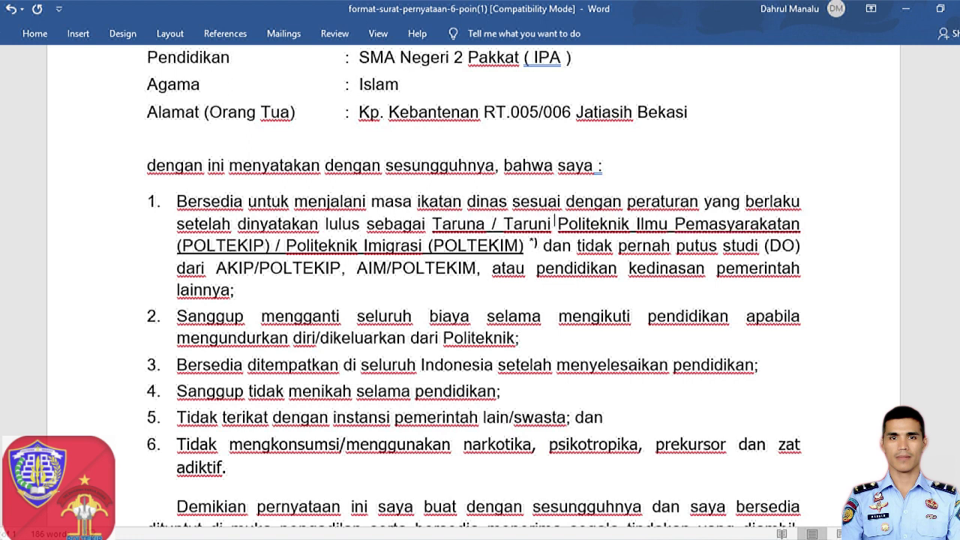
key(BackSpace)
key(BackSpace)
key(BackSpace)
key(BackSpace)
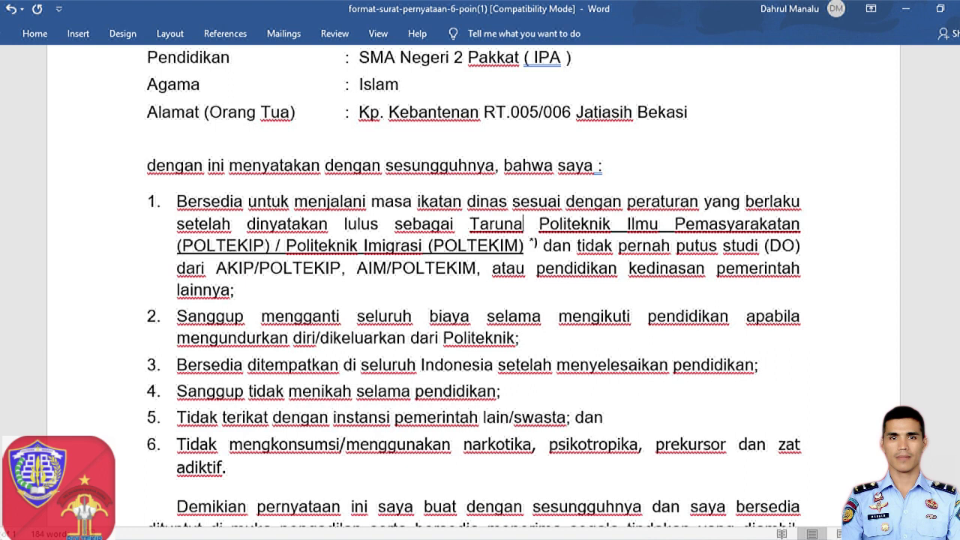
Step: Remove the Imigrasi (POLTEKIM) alternative, ending item 1 with '(POLTEKIP)'
click(539, 243)
key(BackSpace)
key(BackSpace)
key(BackSpace)
key(BackSpace)
key(BackSpace)
key(BackSpace)
key(BackSpace)
key(BackSpace)
key(BackSpace)
key(BackSpace)
key(BackSpace)
key(BackSpace)
key(BackSpace)
key(BackSpace)
key(BackSpace)
key(BackSpace)
key(BackSpace)
key(BackSpace)
key(BackSpace)
key(BackSpace)
key(BackSpace)
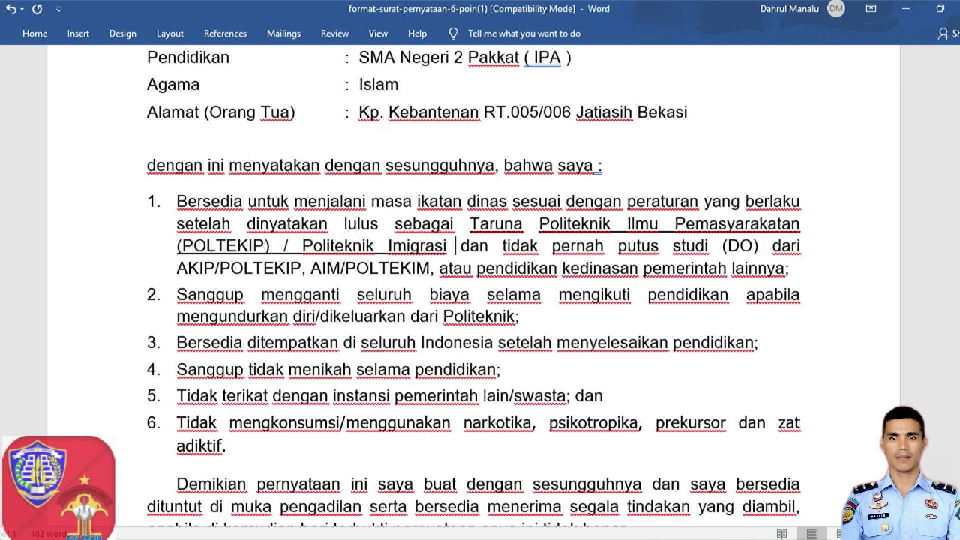
key(BackSpace)
key(BackSpace)
key(BackSpace)
key(BackSpace)
key(BackSpace)
key(BackSpace)
key(BackSpace)
key(BackSpace)
key(BackSpace)
key(BackSpace)
key(BackSpace)
key(BackSpace)
key(BackSpace)
key(BackSpace)
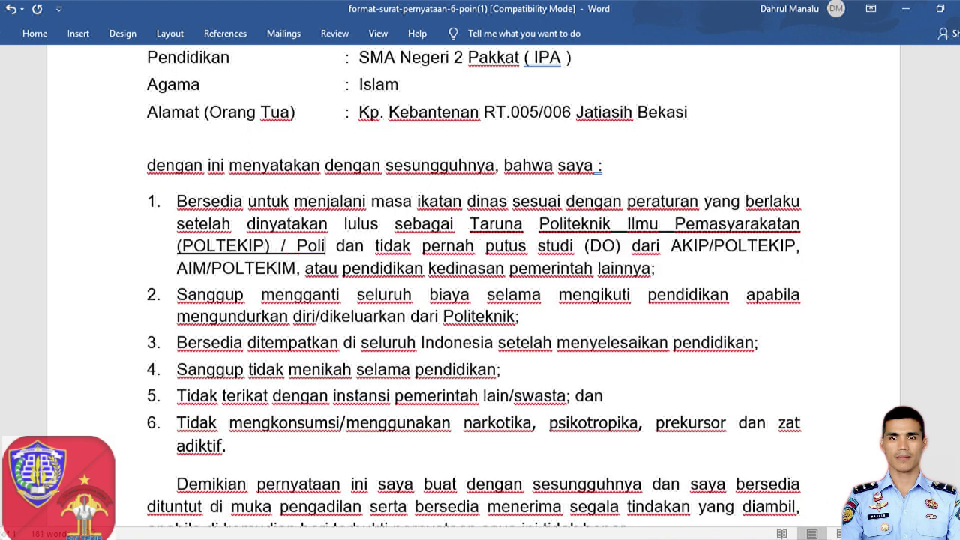
key(BackSpace)
key(BackSpace)
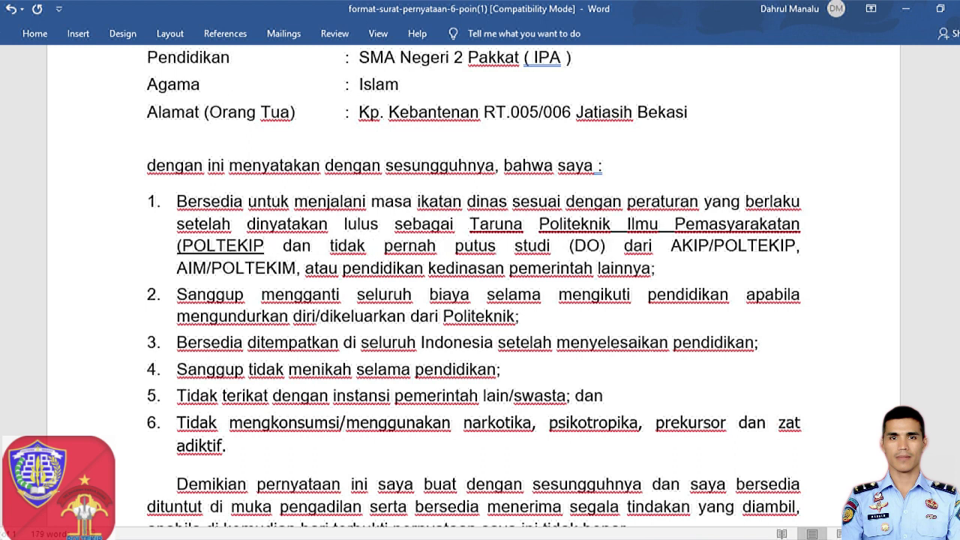
text())
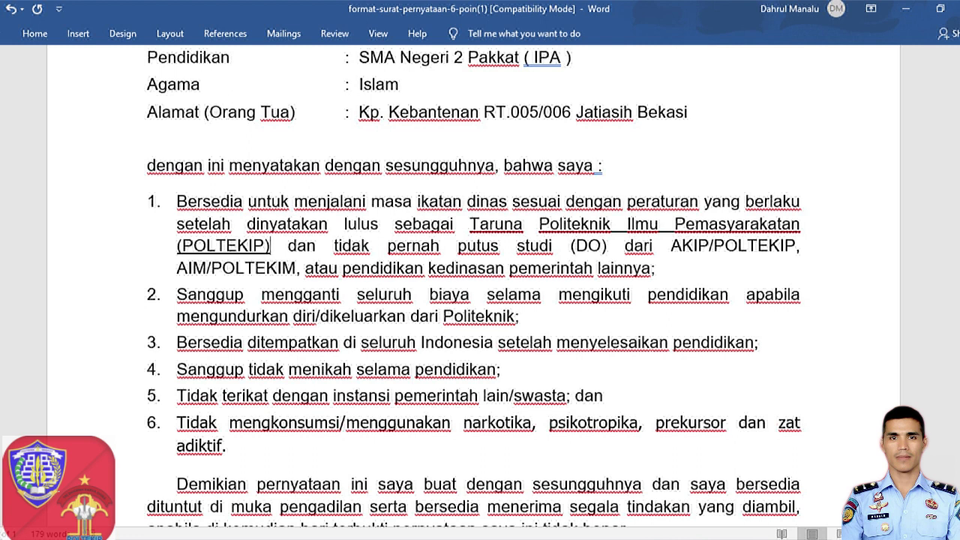
click(519, 316)
scroll(474, 286, down, 1)
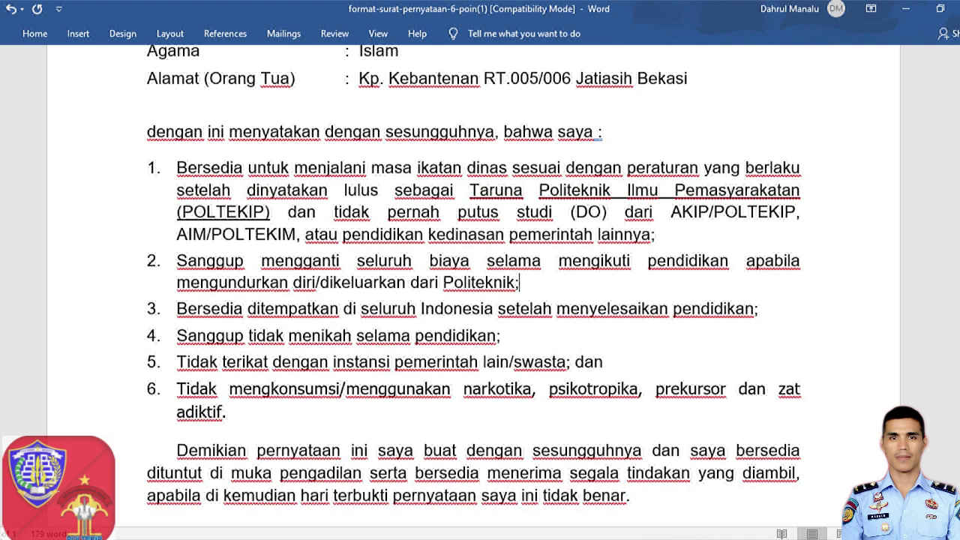
scroll(474, 287, down, 1)
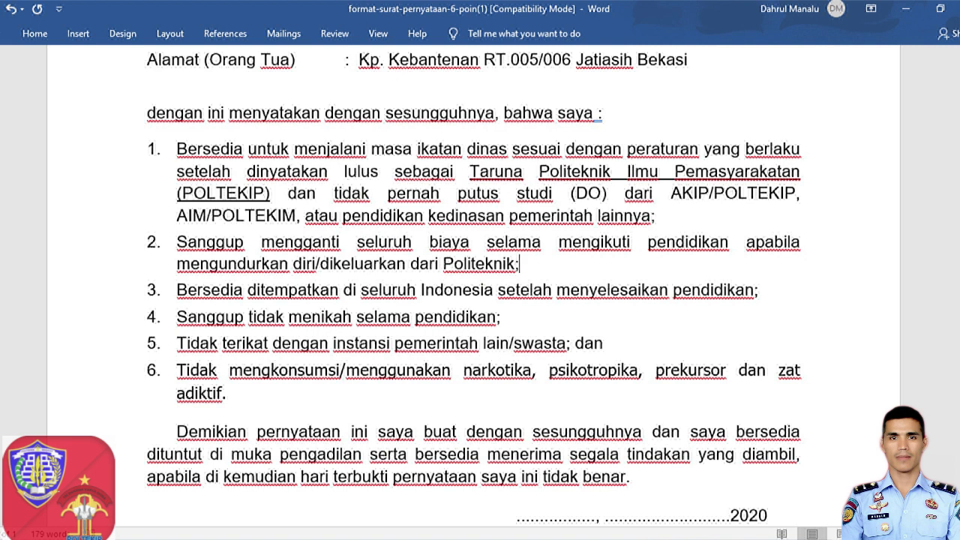
scroll(474, 288, down, 3)
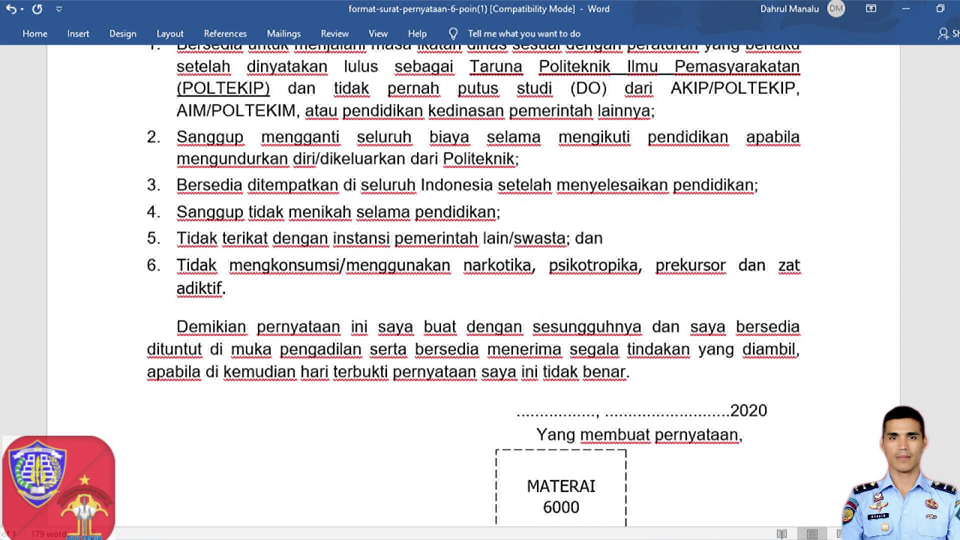
click(758, 185)
click(504, 212)
click(604, 237)
scroll(475, 285, down, 1)
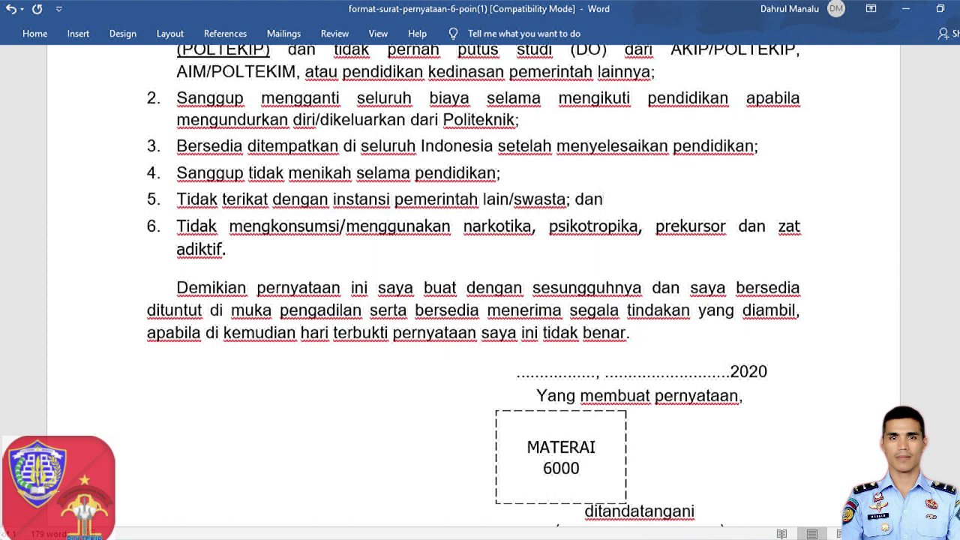
key(ctrl+shift+Down)
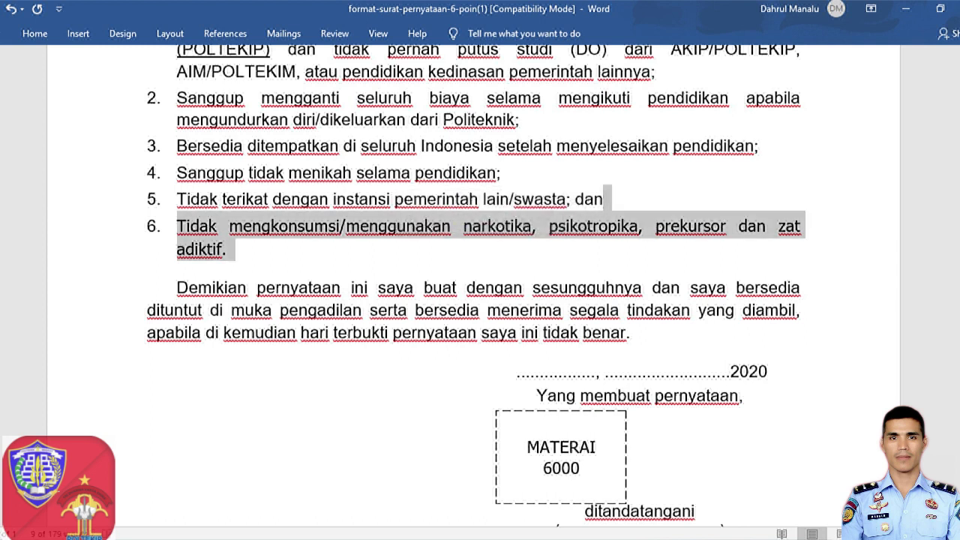
click(227, 248)
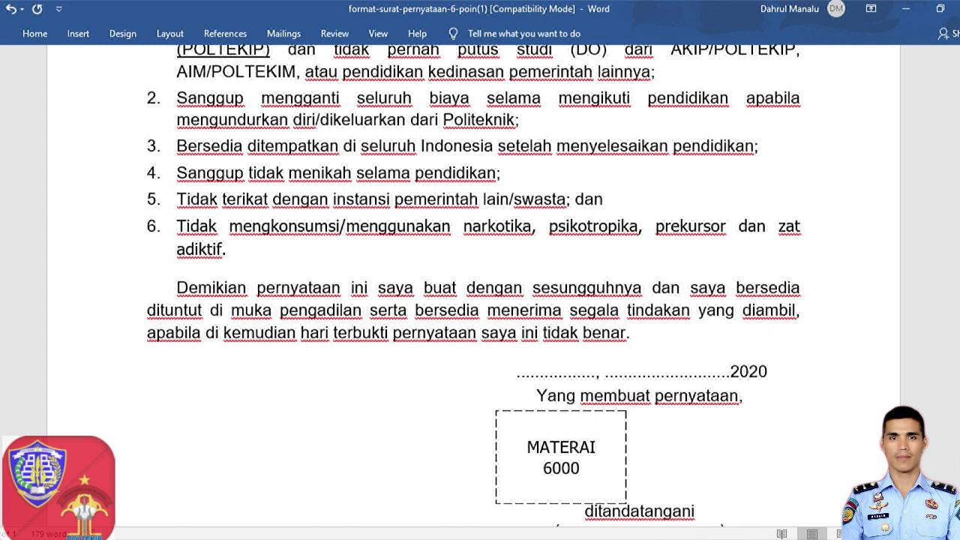
scroll(475, 285, down, 1)
scroll(475, 285, up, 1)
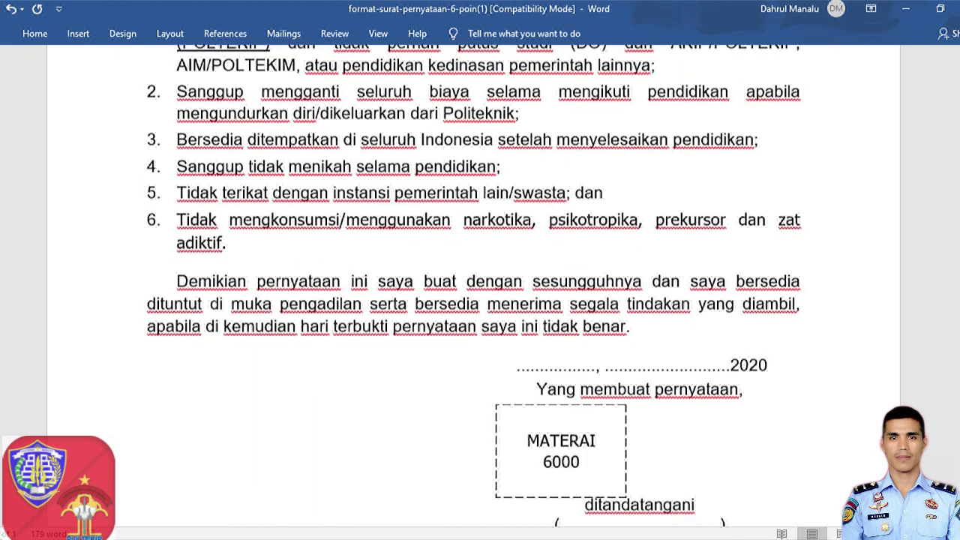
scroll(474, 285, down, 2)
scroll(475, 285, down, 2)
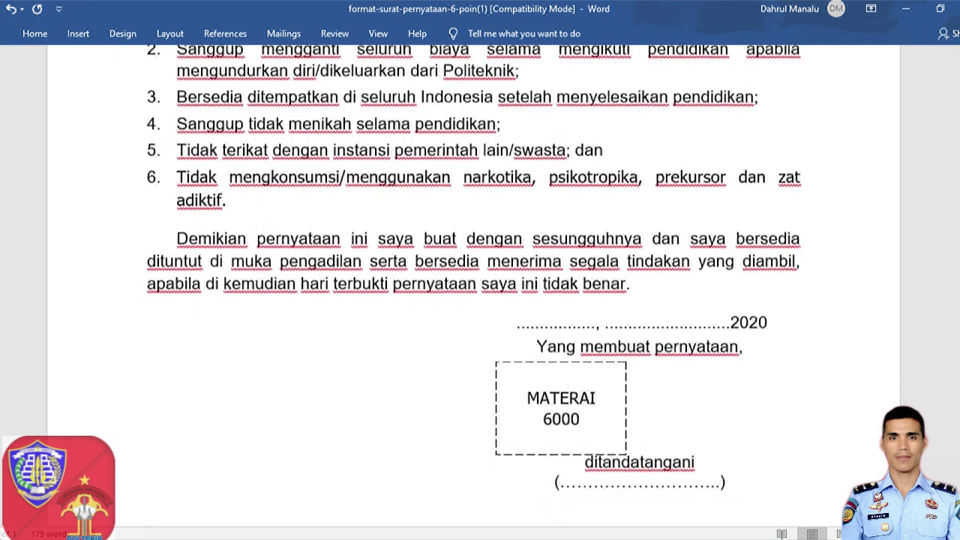